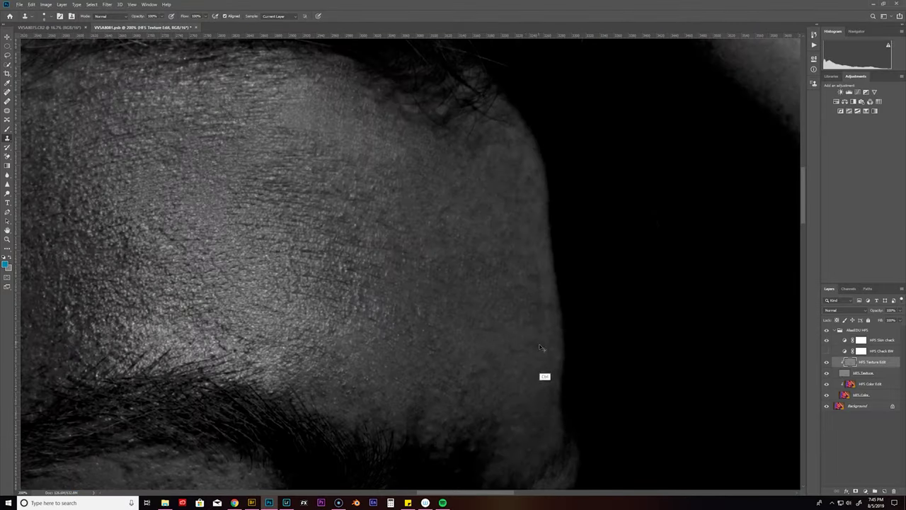
- Sample clean skin and clone over the brow and eyelid texture on HFS Texture Edit, then save
{"action": "left_click_drag", "start_coordinate": [525, 356], "coordinate": [436, 230]}
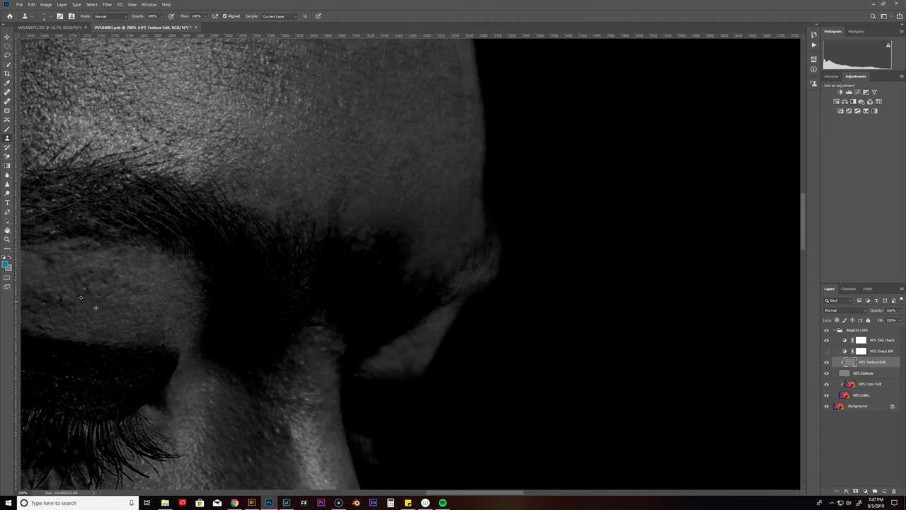
{"action": "scroll", "coordinate": [86, 293], "scroll_direction": "left", "scroll_amount": 3}
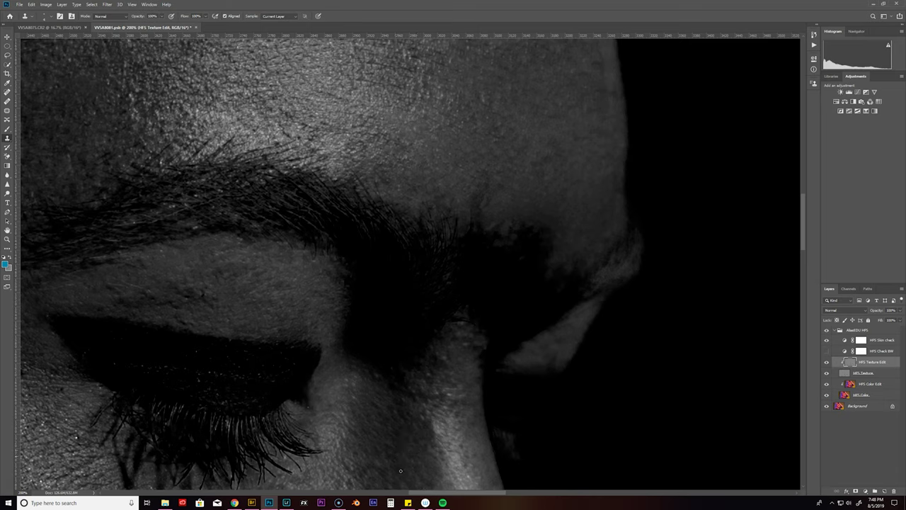
{"action": "left_click", "coordinate": [446, 377], "text": "alt"}
{"action": "key", "text": "j"}
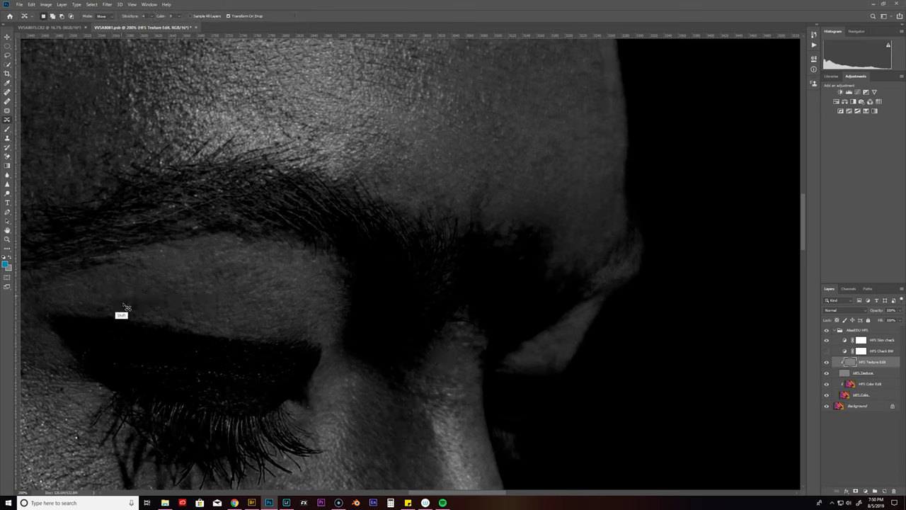
{"action": "key", "text": "s"}
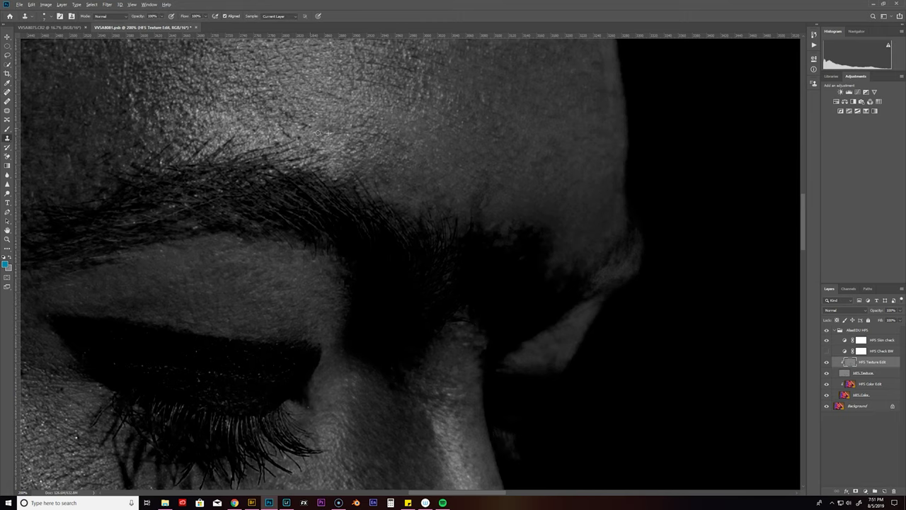
{"action": "scroll", "coordinate": [286, 138], "scroll_direction": "left", "scroll_amount": 5}
{"action": "key", "text": "ctrl+s"}
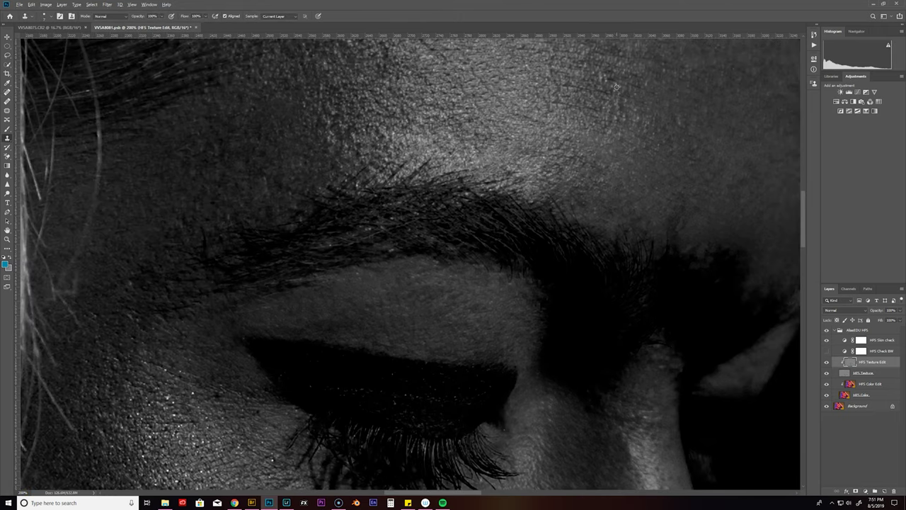
- Clone smooth skin over the blotchy forehead above the brow, saving repeatedly
{"action": "key", "text": "ctrl+s"}
{"action": "scroll", "coordinate": [344, 142], "scroll_direction": "up", "scroll_amount": 5}
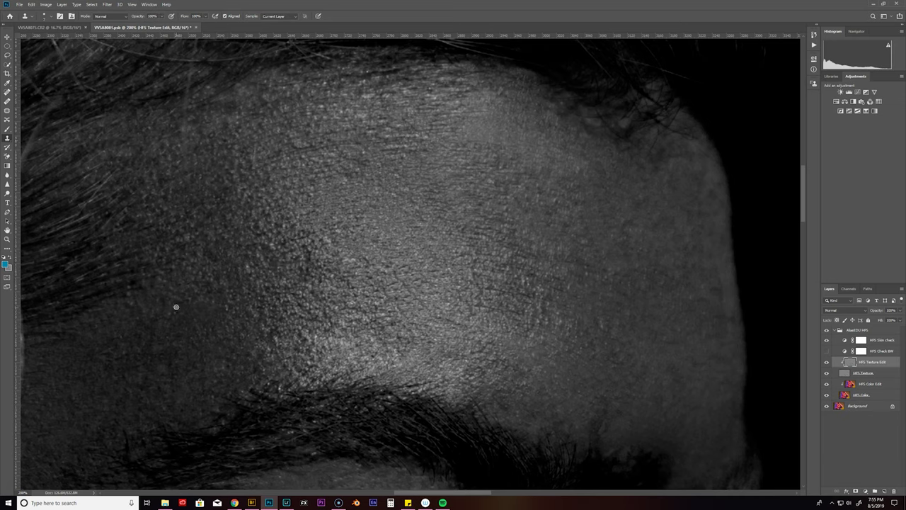
{"action": "left_click_drag", "start_coordinate": [304, 254], "coordinate": [249, 268]}
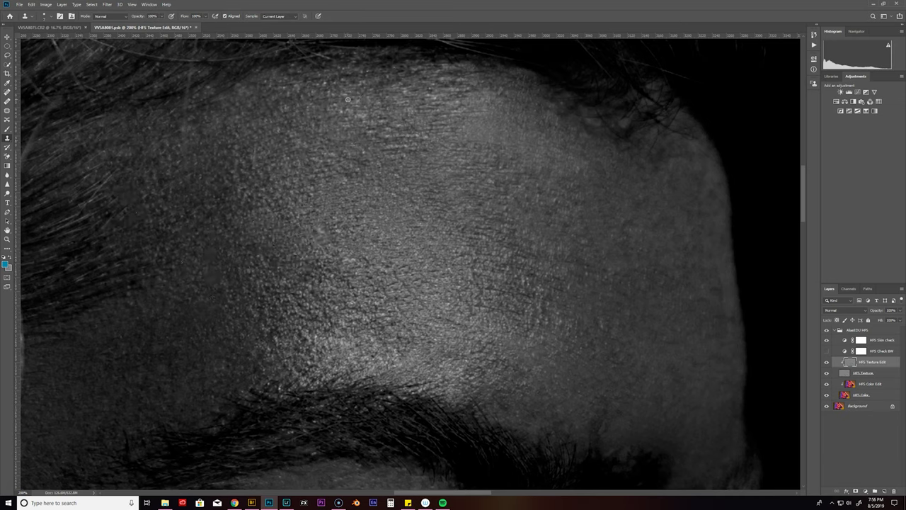
{"action": "key", "text": "ctrl+s"}
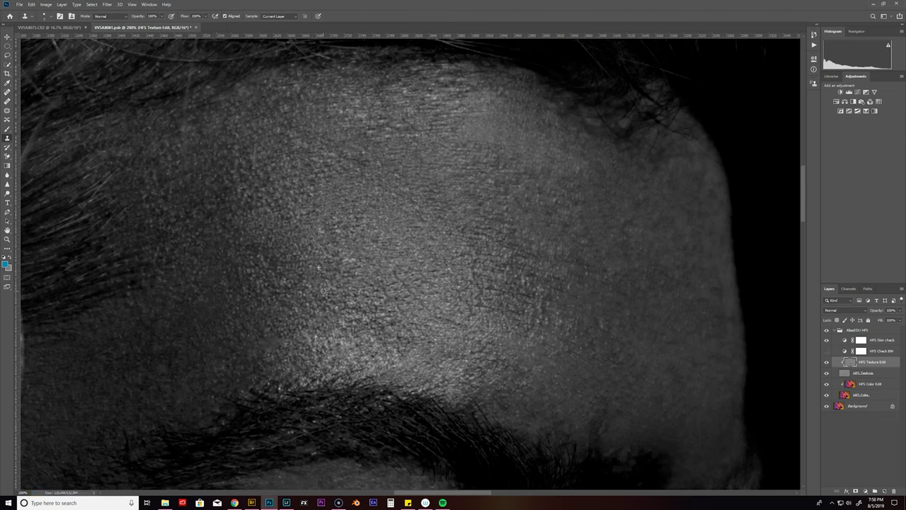
{"action": "key", "text": "ctrl+s"}
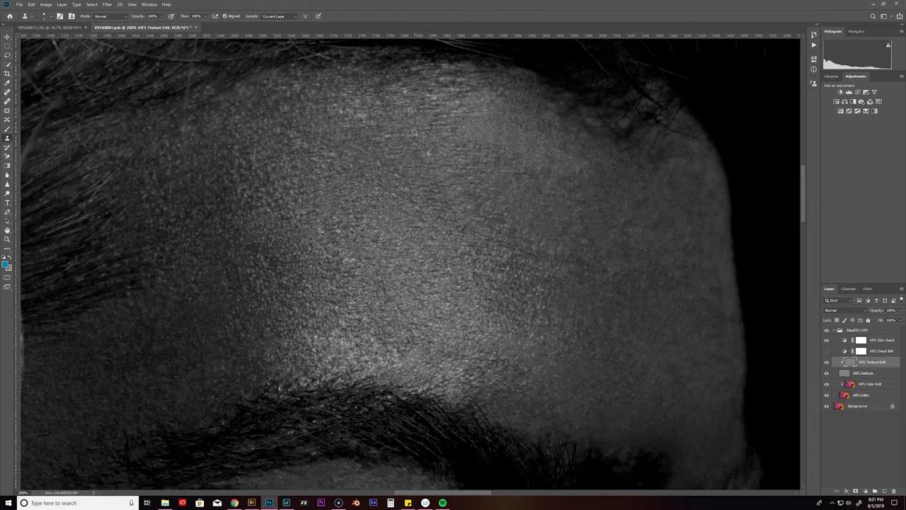
{"action": "key", "text": "ctrl+s"}
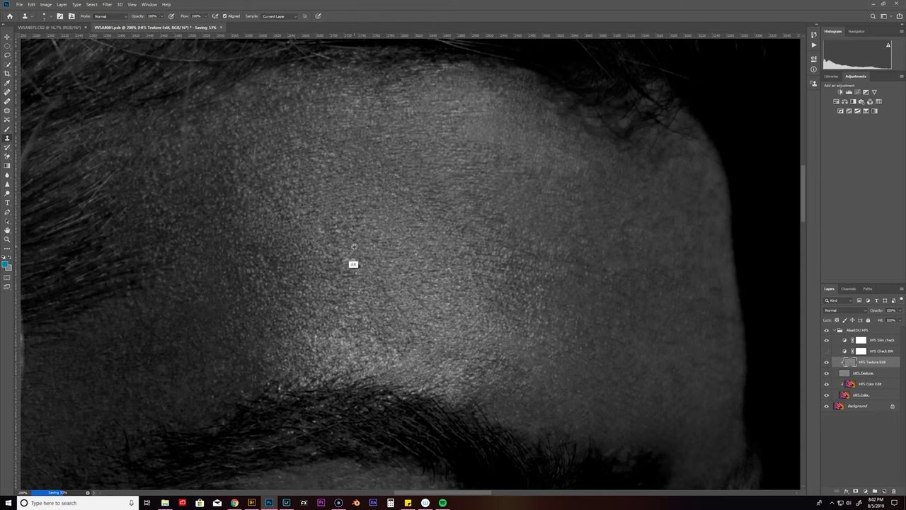
{"action": "scroll", "coordinate": [258, 247], "scroll_direction": "up", "scroll_amount": 1}
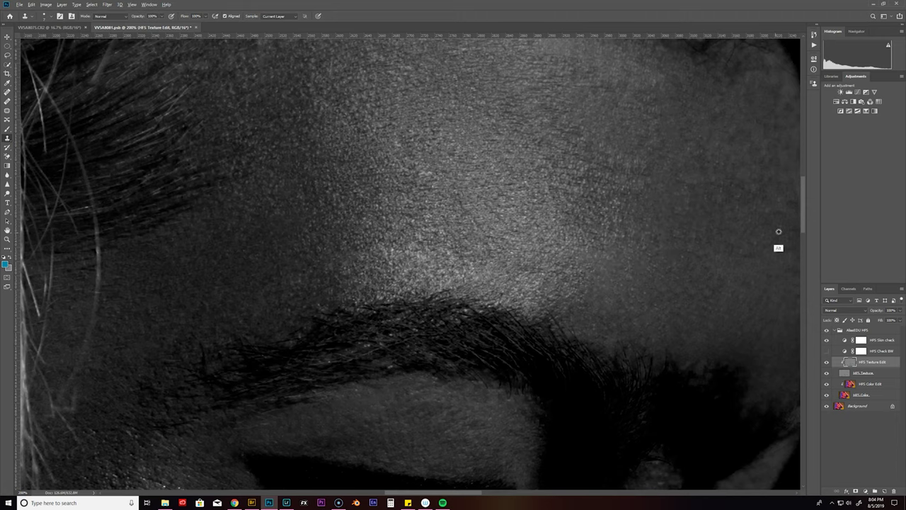
- Pick a new clone source near the outer brow and hairline, and save
{"action": "key", "text": "j"}
{"action": "left_click_drag", "start_coordinate": [778, 231], "coordinate": [672, 219]}
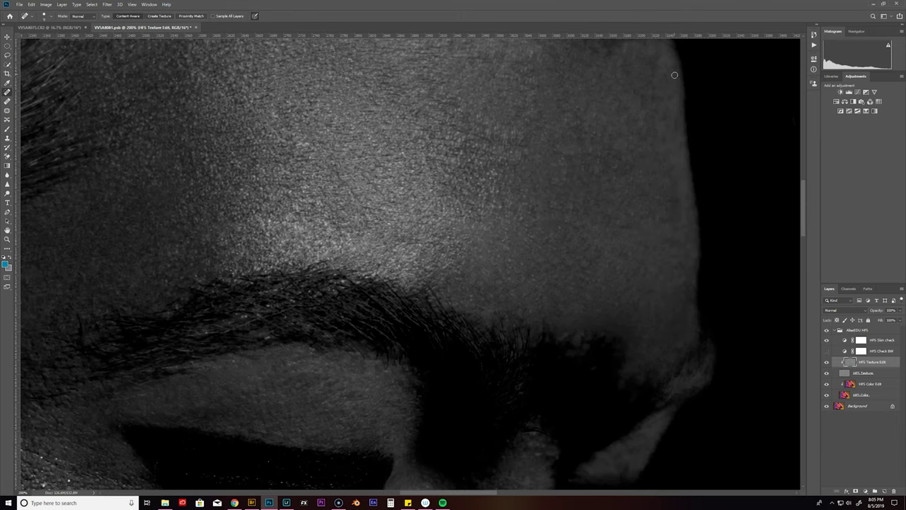
{"action": "key", "text": "s"}
{"action": "key", "text": "ctrl+s"}
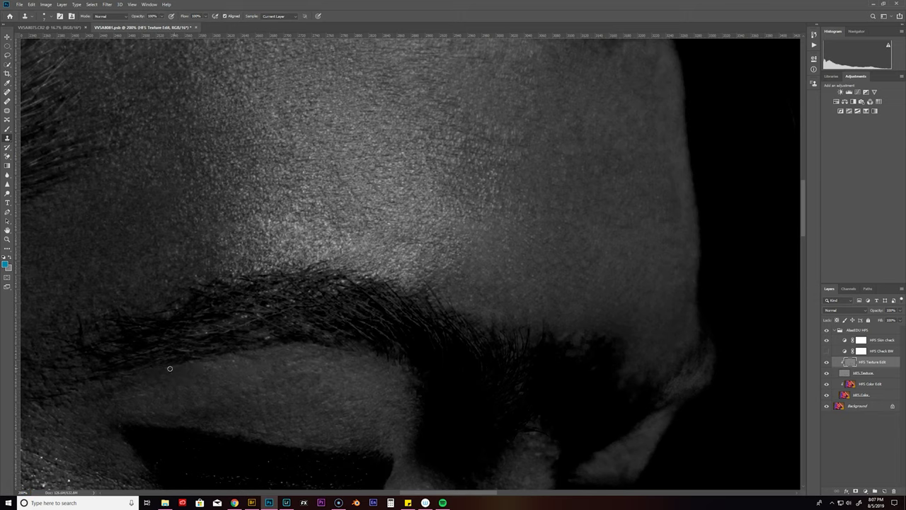
{"action": "left_click_drag", "start_coordinate": [179, 396], "coordinate": [272, 367]}
{"action": "key", "text": "alt"}
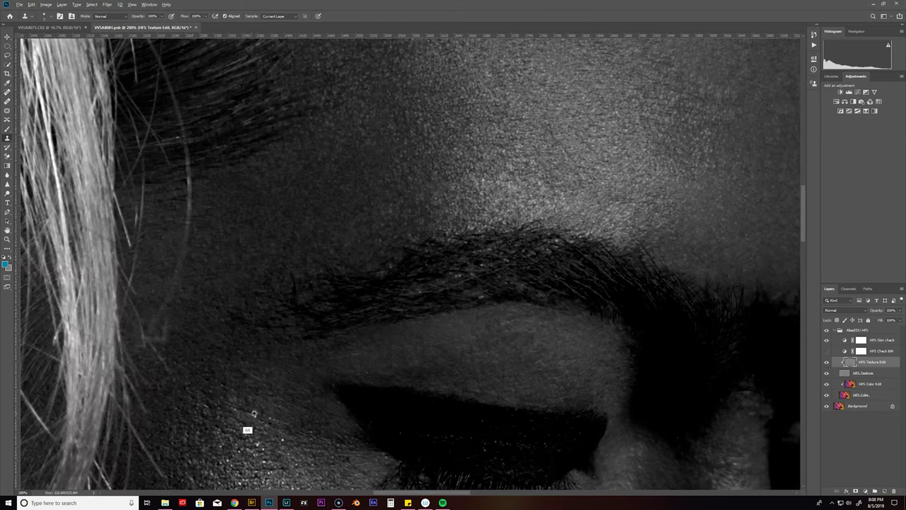
{"action": "key", "text": "ctrl+s"}
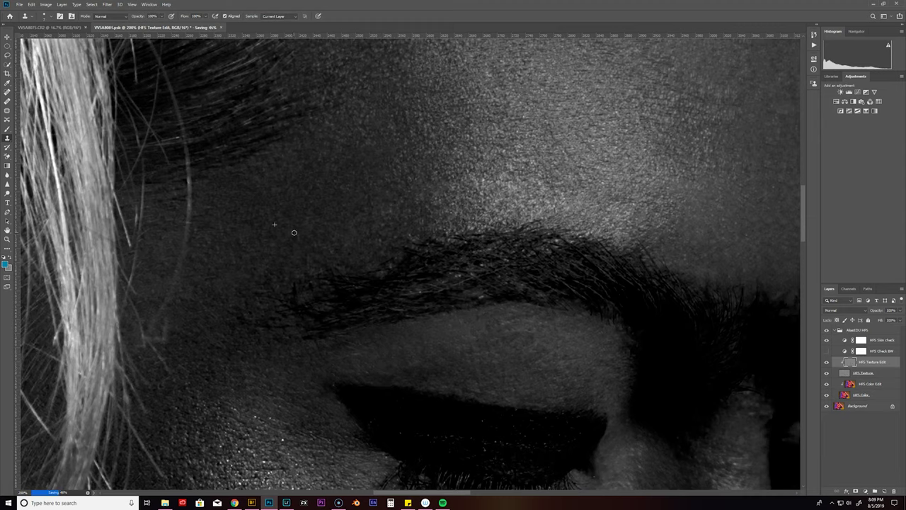
- Clone smooth skin across the upper forehead toward the hairline
{"action": "left_click_drag", "start_coordinate": [293, 232], "coordinate": [188, 303]}
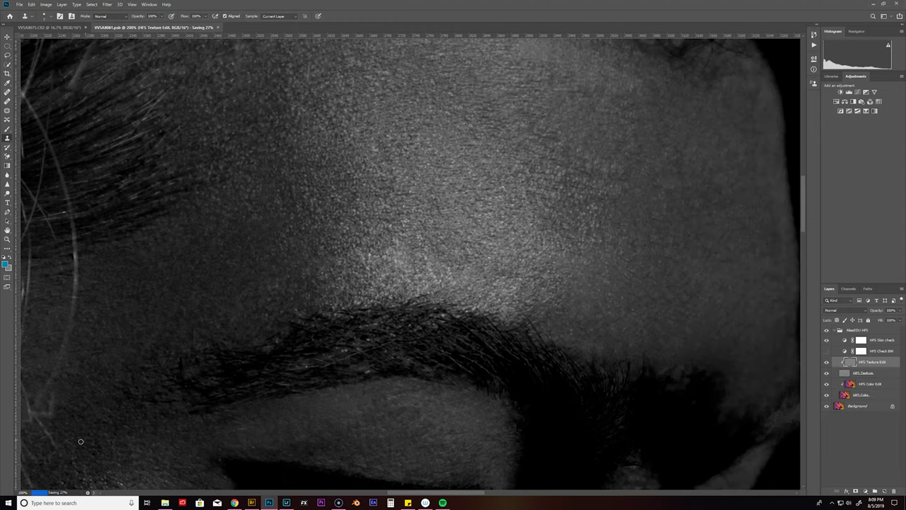
{"action": "left_click_drag", "start_coordinate": [537, 176], "coordinate": [371, 275]}
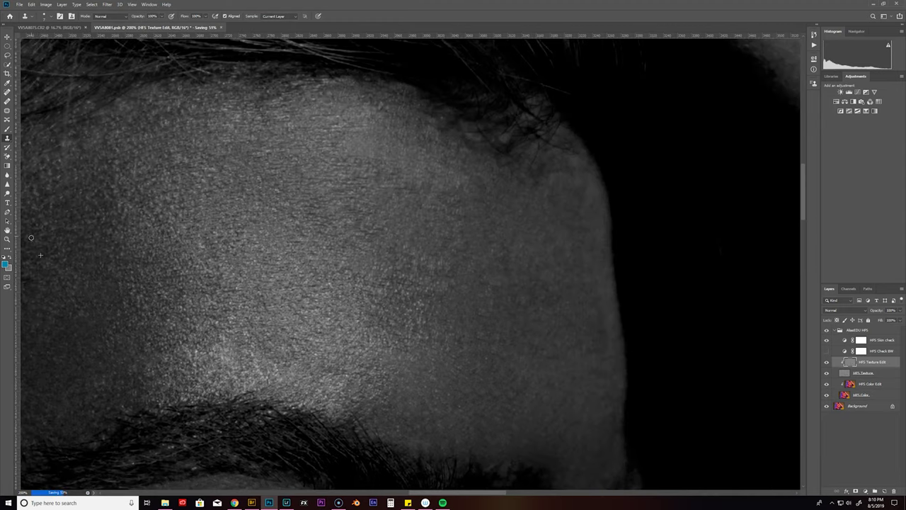
{"action": "left_click_drag", "start_coordinate": [55, 245], "coordinate": [196, 187]}
{"action": "mouse_move", "coordinate": [280, 183]}
{"action": "left_mouse_down"}
{"action": "mouse_move", "coordinate": [402, 128]}
{"action": "mouse_move", "coordinate": [277, 256]}
{"action": "left_mouse_up"}
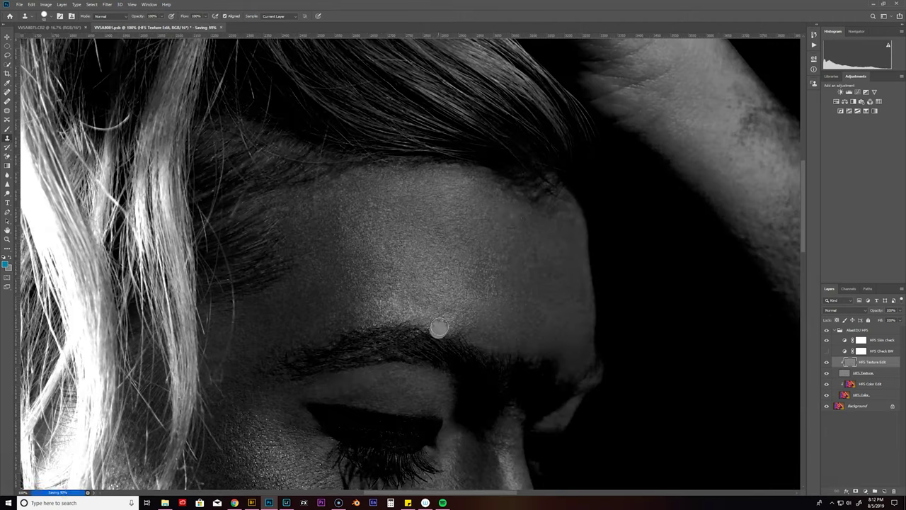
- Clone smoother, brighter texture up the nose bridge and save
{"action": "scroll", "coordinate": [277, 257], "scroll_direction": "down", "scroll_amount": 5}
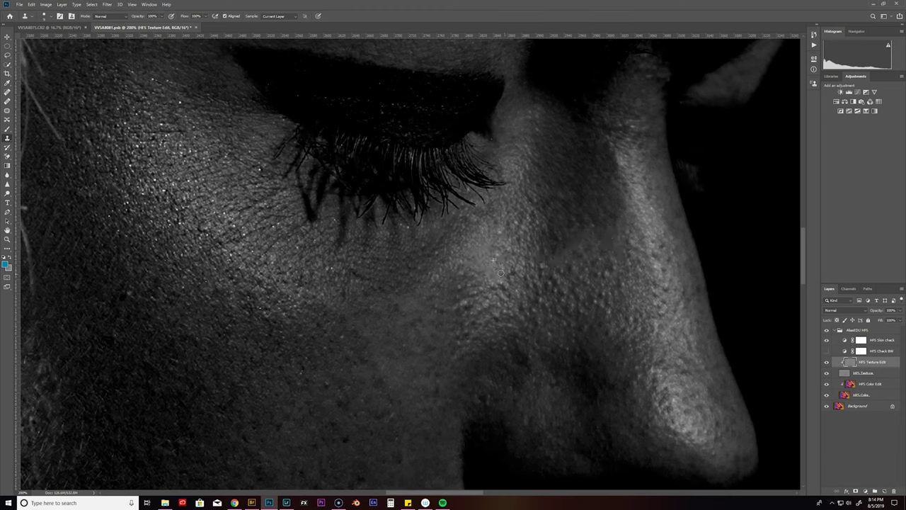
{"action": "left_click_drag", "start_coordinate": [661, 304], "coordinate": [656, 187]}
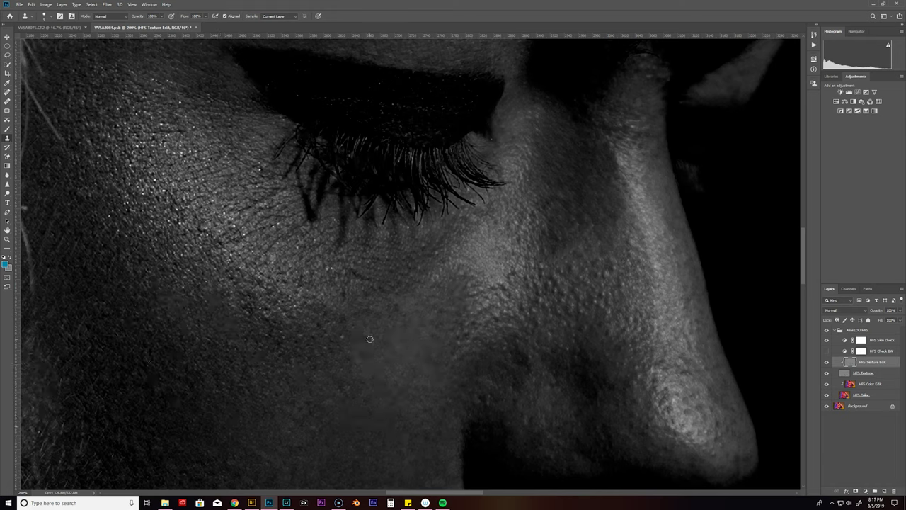
{"action": "key", "text": "ctrl+s"}
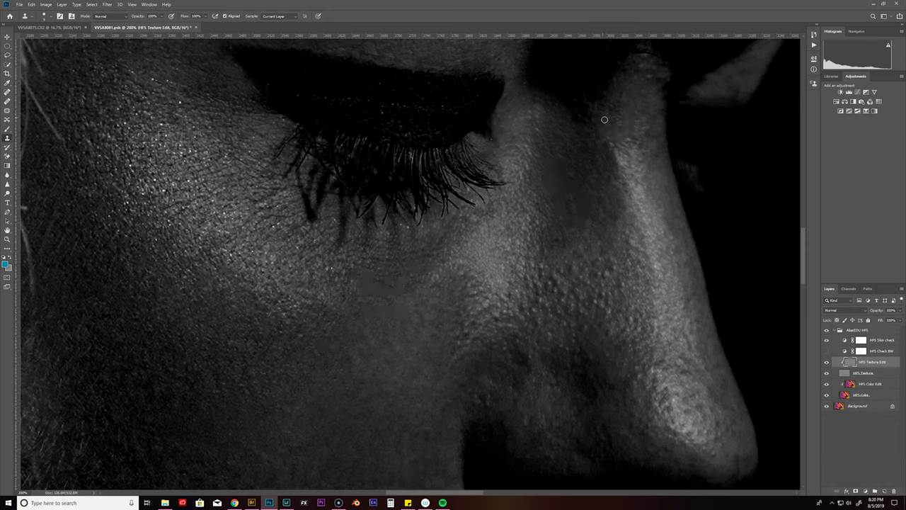
{"action": "left_click_drag", "start_coordinate": [603, 274], "coordinate": [569, 265]}
{"action": "left_click_drag", "start_coordinate": [623, 151], "coordinate": [634, 126]}
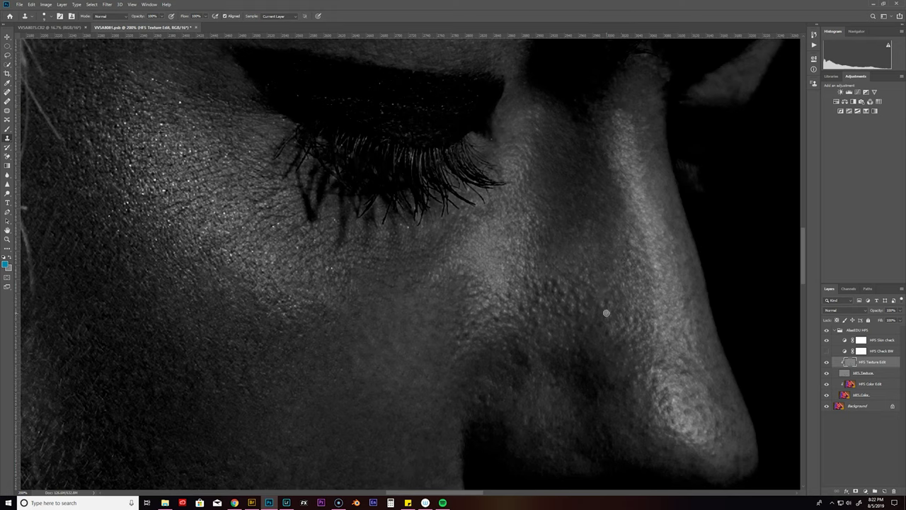
- Smooth the cheek and the skin beside the nose, resampling clean sources and saving
{"action": "left_click_drag", "start_coordinate": [550, 286], "coordinate": [504, 280]}
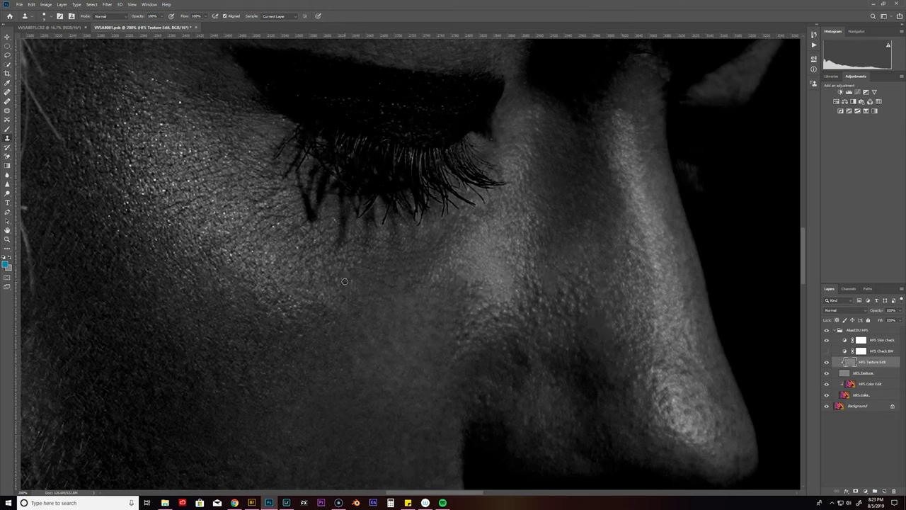
{"action": "mouse_move", "coordinate": [296, 319]}
{"action": "left_mouse_down"}
{"action": "mouse_move", "coordinate": [250, 350]}
{"action": "mouse_move", "coordinate": [267, 384]}
{"action": "left_mouse_up"}
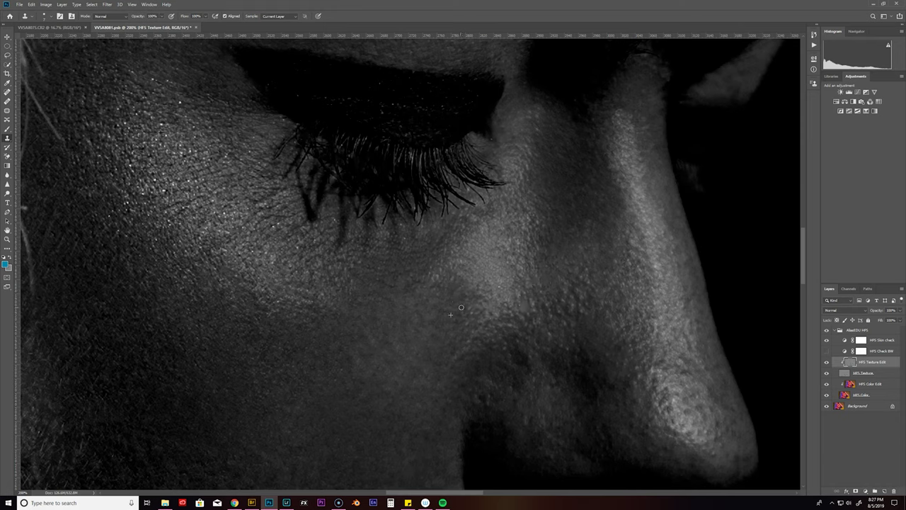
{"action": "left_click_drag", "start_coordinate": [461, 307], "coordinate": [471, 281]}
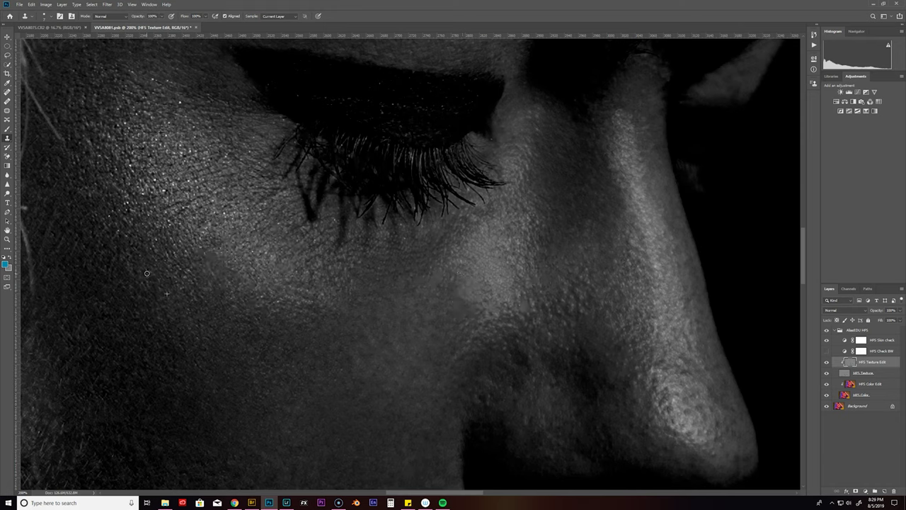
{"action": "left_click", "coordinate": [446, 383], "text": "alt"}
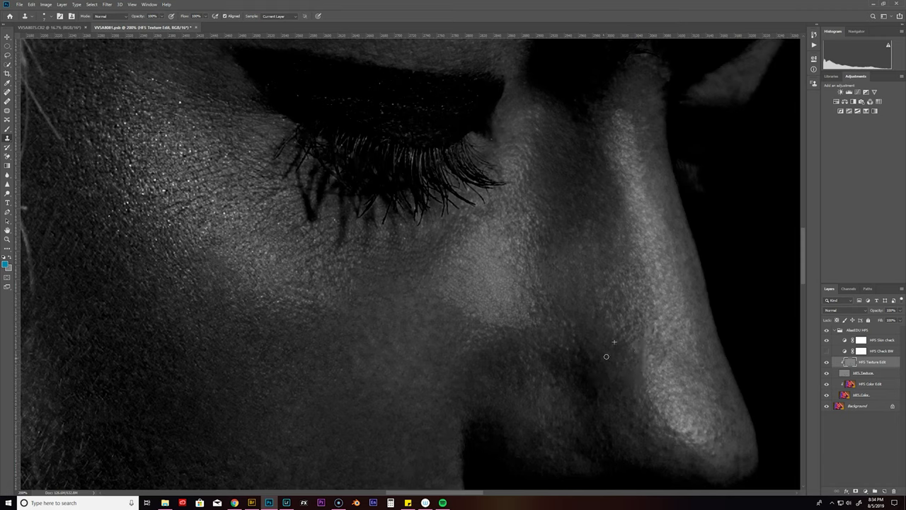
{"action": "key", "text": "ctrl+s"}
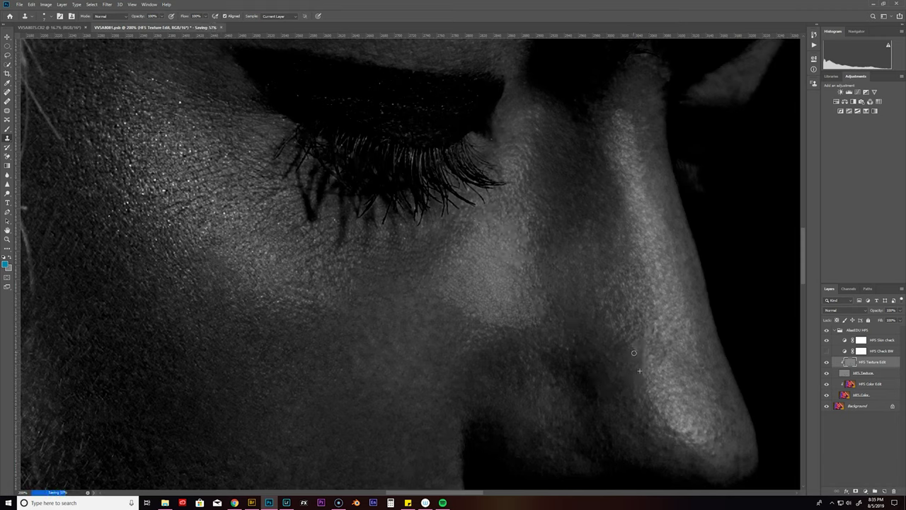
{"action": "left_click", "coordinate": [606, 417], "text": "alt"}
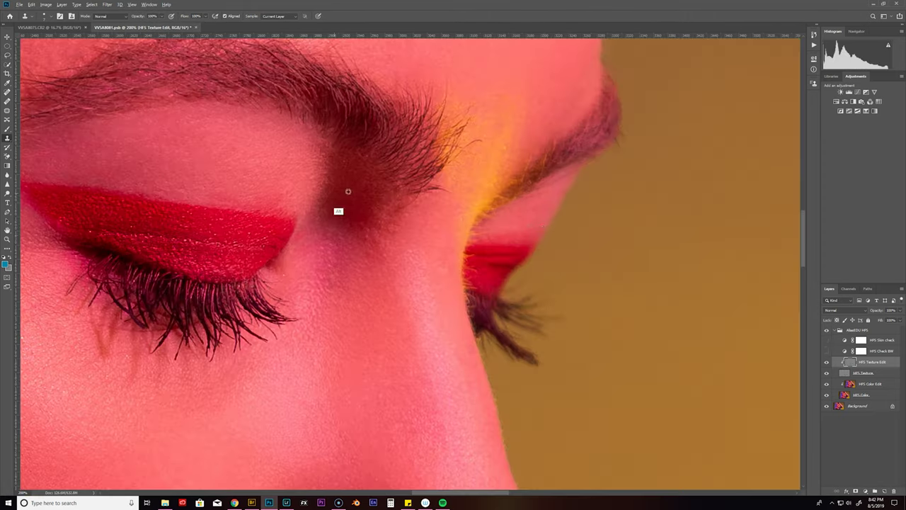
{"action": "left_click", "coordinate": [347, 191], "text": "alt"}
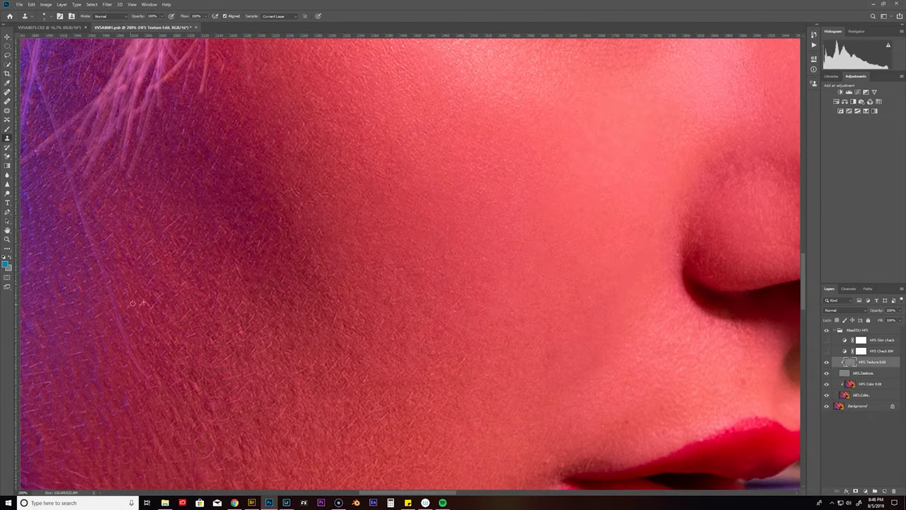
- Retouch skin above the lip and up the cheek, alternating spot healing and cloning
{"action": "left_click_drag", "start_coordinate": [188, 432], "coordinate": [174, 304]}
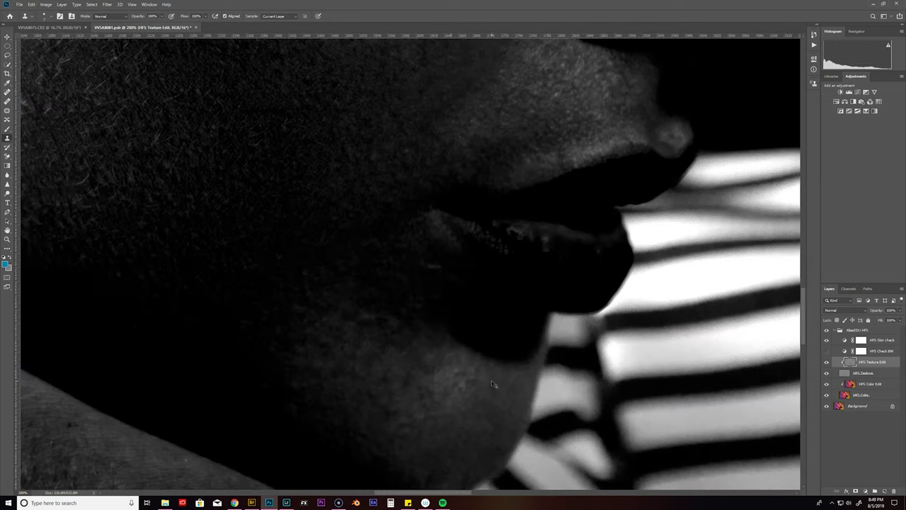
{"action": "key", "text": "j"}
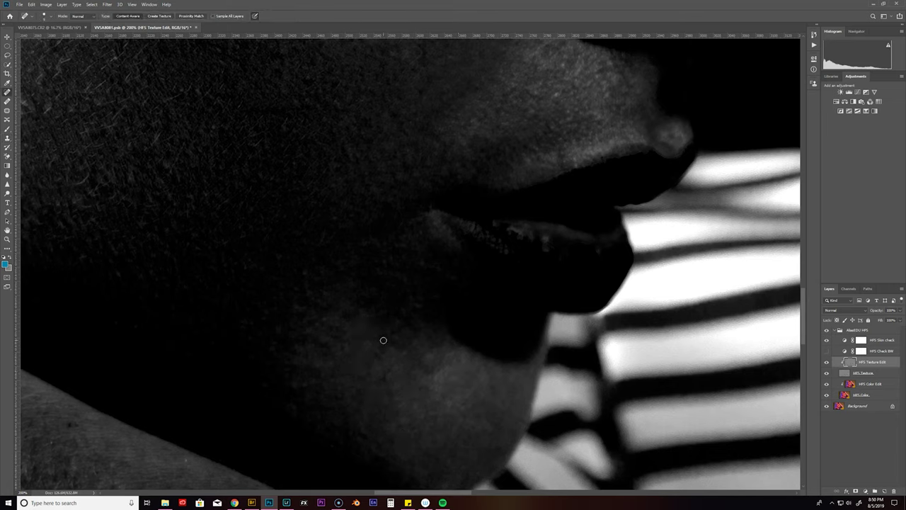
{"action": "key", "text": "s"}
{"action": "left_click", "coordinate": [577, 157], "text": "alt"}
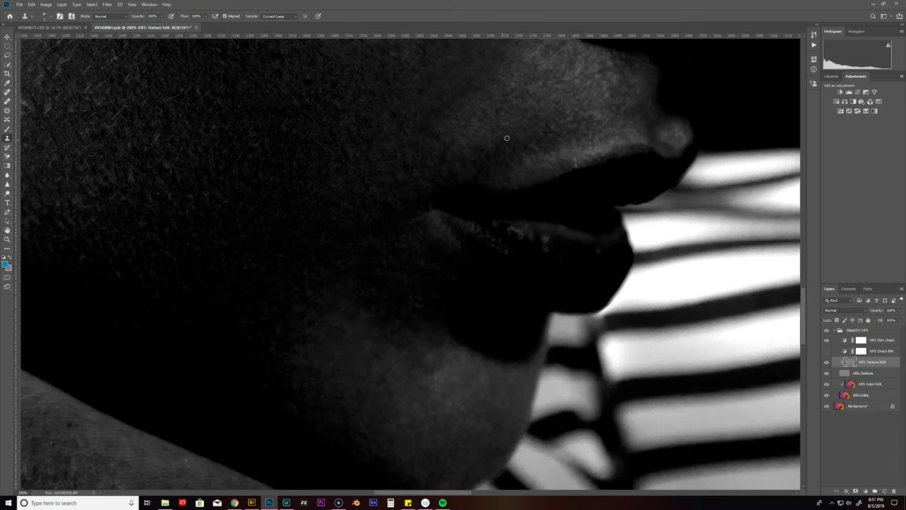
{"action": "key", "text": "j"}
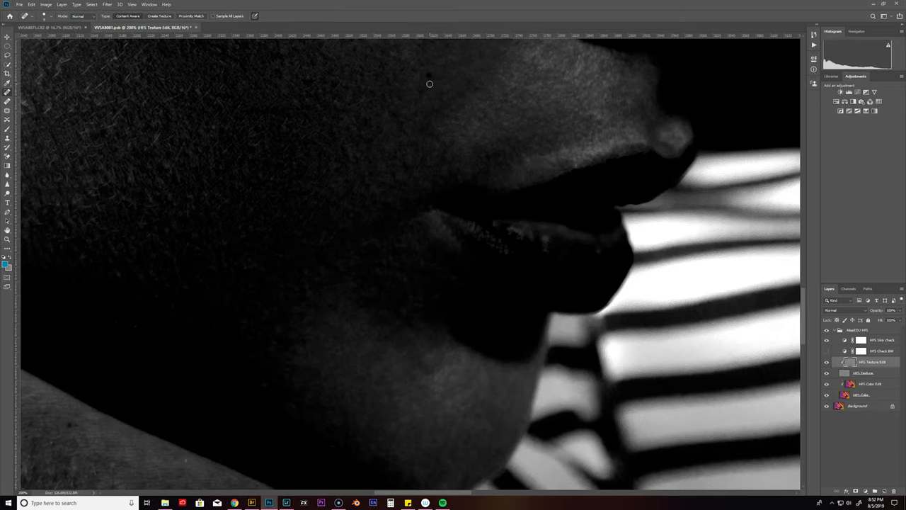
{"action": "mouse_move", "coordinate": [433, 367]}
{"action": "left_mouse_down"}
{"action": "mouse_move", "coordinate": [178, 232]}
{"action": "mouse_move", "coordinate": [269, 236]}
{"action": "left_mouse_up"}
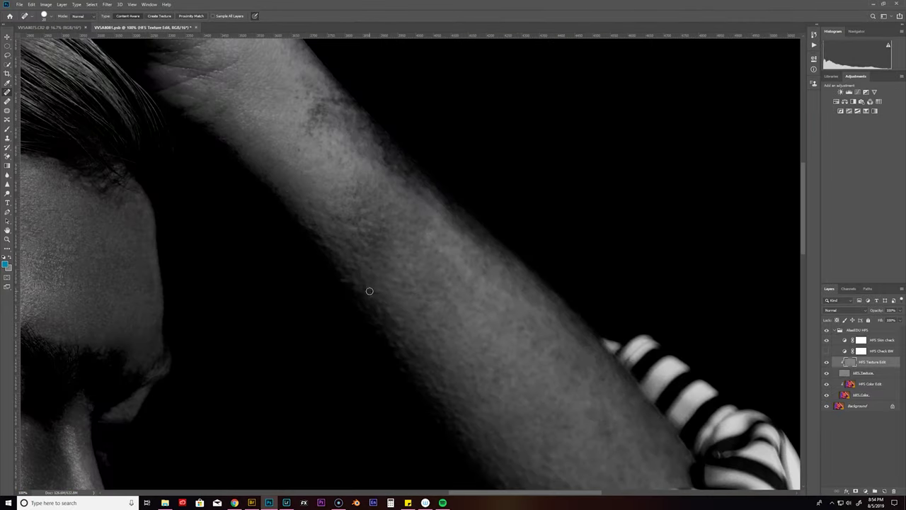
- Spot-heal the remaining dark skin blemishes and hide the black-and-white skin check layer
{"action": "left_click_drag", "start_coordinate": [293, 93], "coordinate": [341, 102]}
{"action": "left_click_drag", "start_coordinate": [352, 145], "coordinate": [387, 166]}
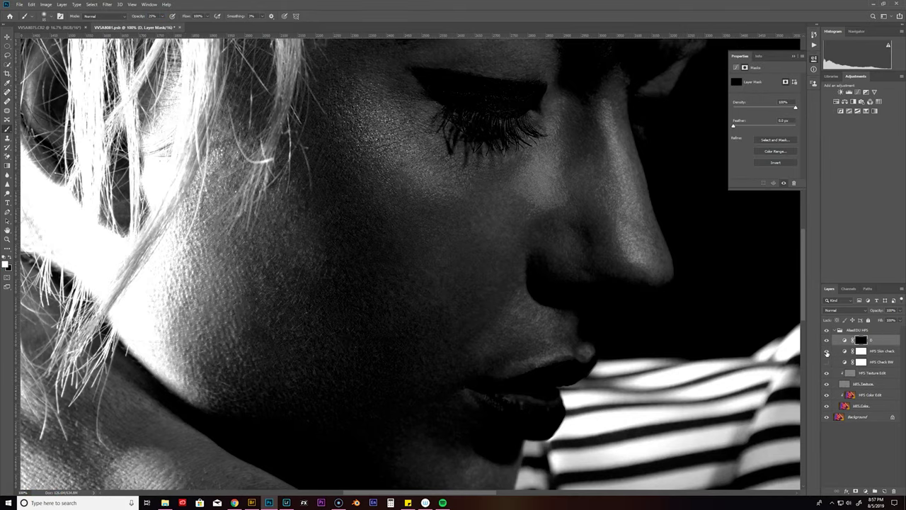
{"action": "left_click", "coordinate": [826, 351]}
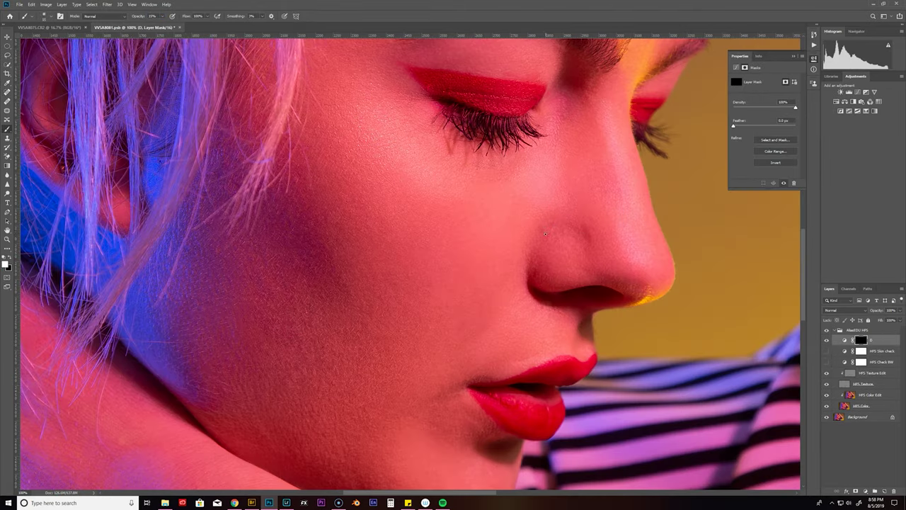
{"action": "scroll", "coordinate": [545, 234], "scroll_direction": "up", "scroll_amount": 1}
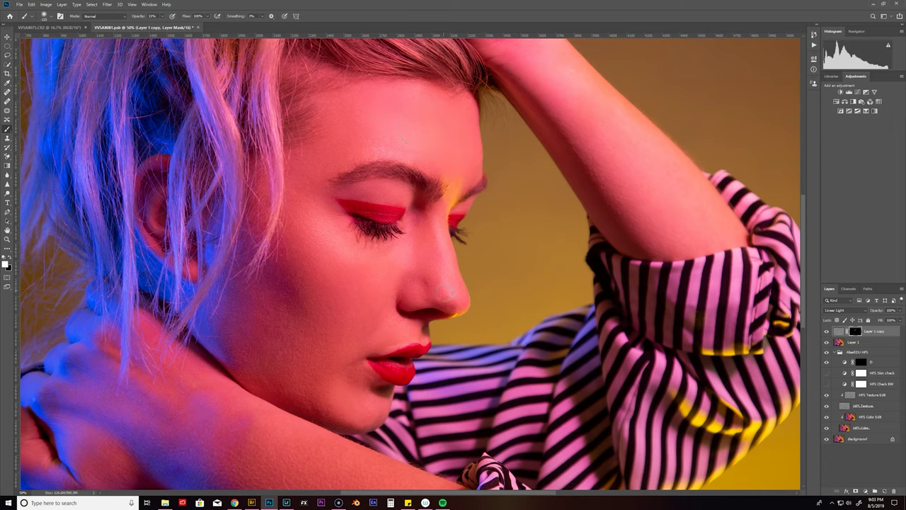
- Paint the dodge mask with a much smaller brush, viewing the top layer's mask alone
{"action": "key", "text": "ctrl+minus"}
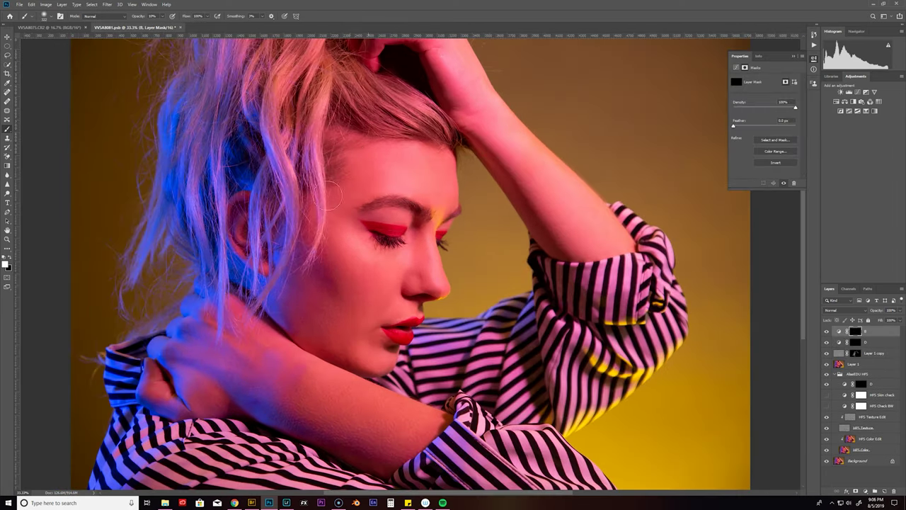
{"action": "key", "text": "ctrl+plus"}
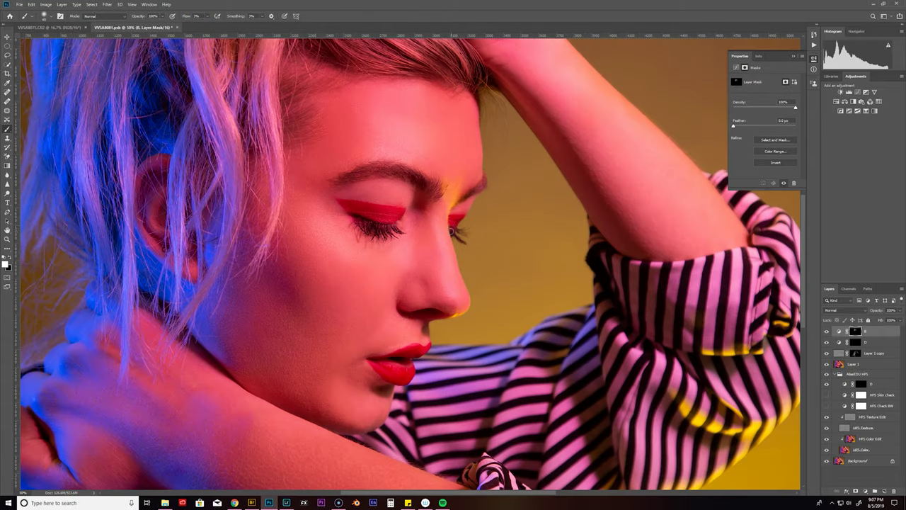
{"action": "key", "text": "["}
{"action": "key", "text": "["}
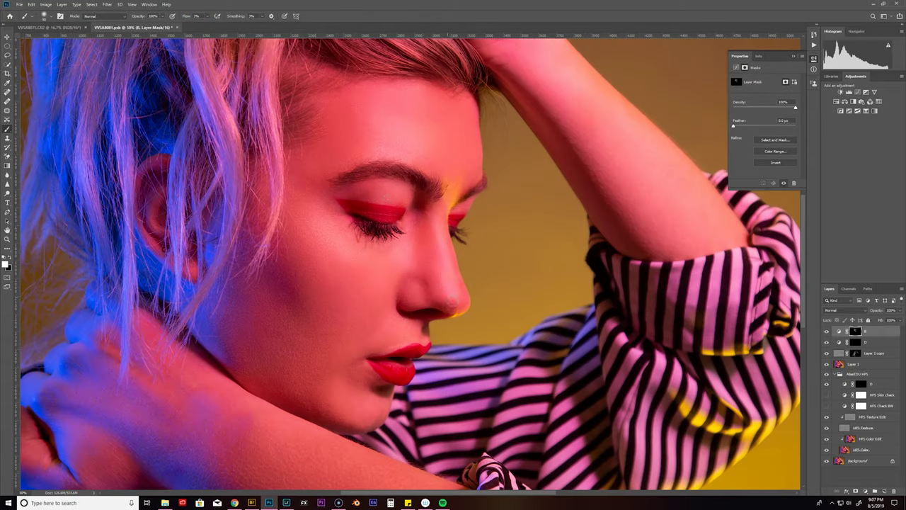
{"action": "left_click", "coordinate": [855, 331], "text": "alt"}
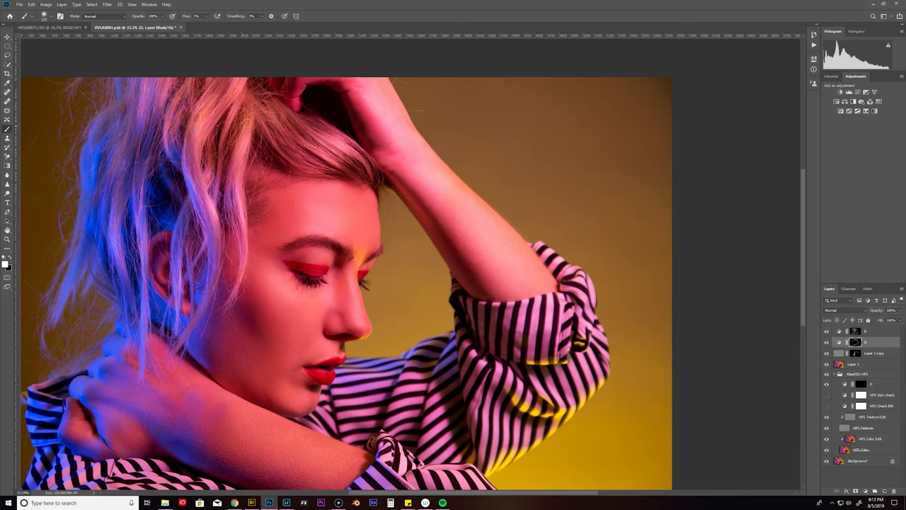
{"action": "key", "text": "ctrl+plus"}
{"action": "key", "text": "ctrl+plus"}
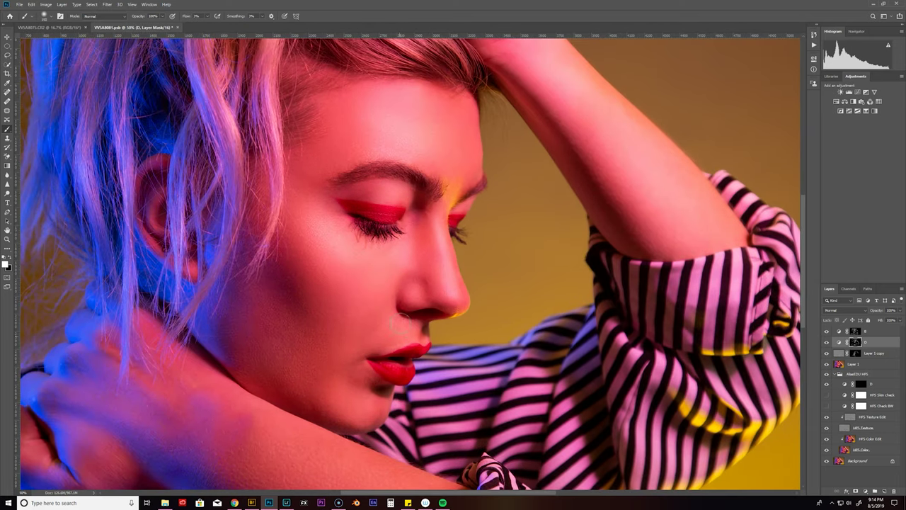
{"action": "key", "text": "ctrl+minus"}
{"action": "key", "text": "ctrl+minus"}
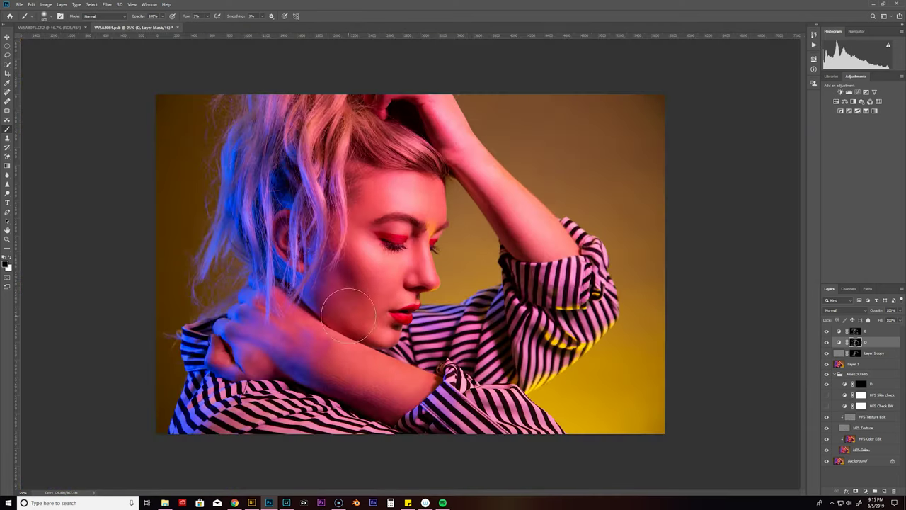
{"action": "key", "text": "ctrl+minus"}
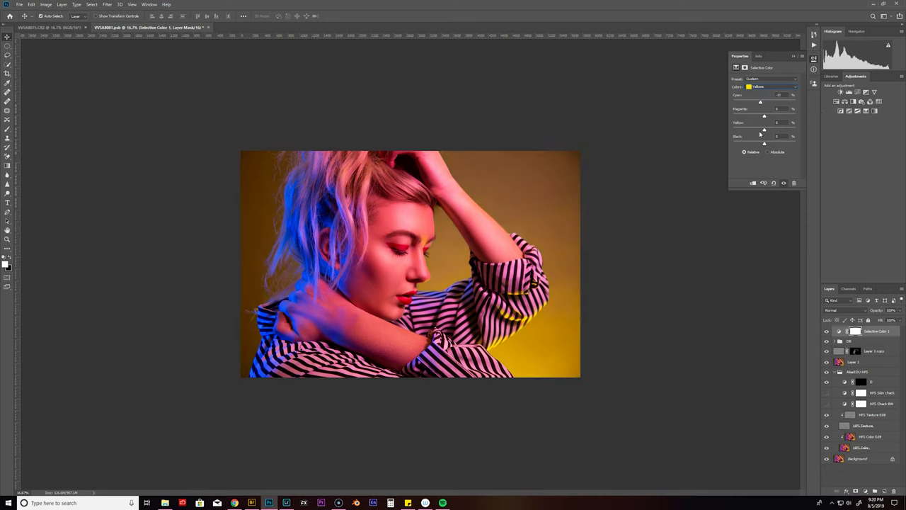
- Adjust Selective Color reds and blacks, then load the photographer's portfolio website in the browser
{"action": "key", "text": "alt+2"}
{"action": "key", "text": "alt+9"}
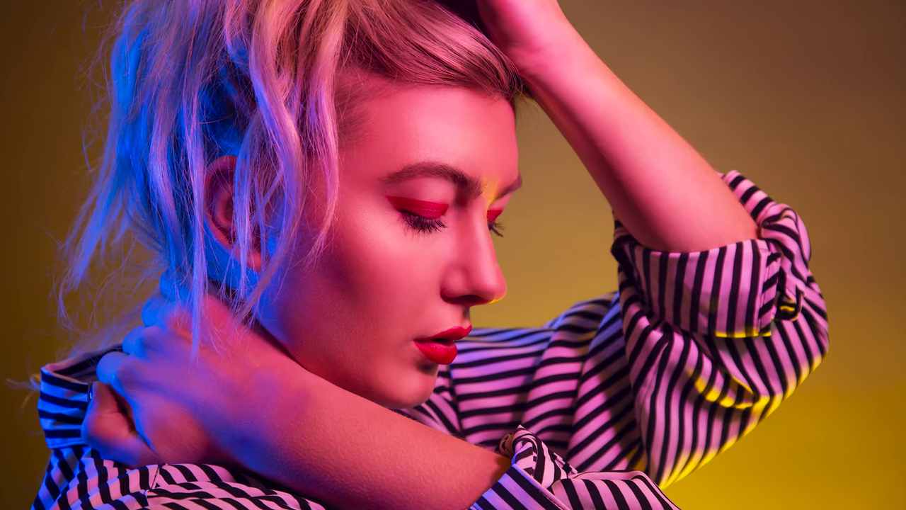
{"action": "type", "text": "www.ryansimsphotography.com"}
{"action": "key", "text": "Return"}
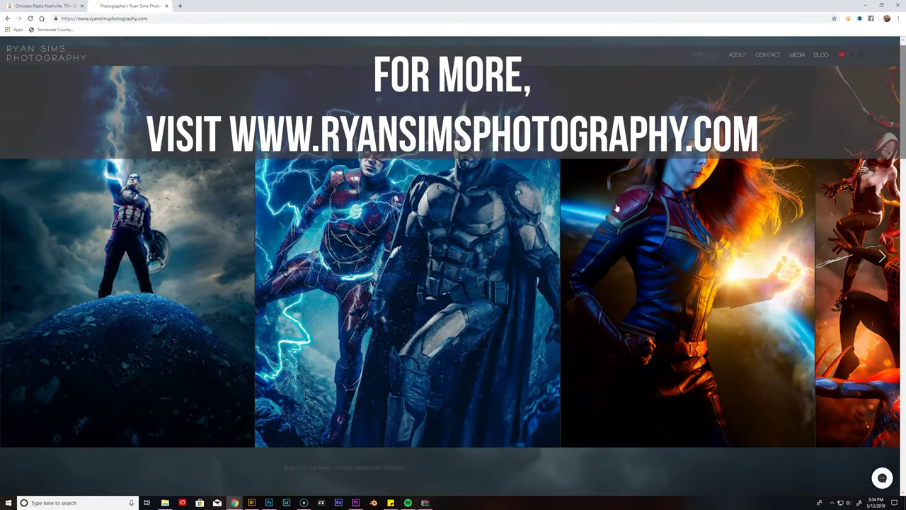
- Open a gallery photo full size, step through two more, and close the viewer
{"action": "left_click", "coordinate": [128, 297]}
{"action": "left_click", "coordinate": [889, 268]}
{"action": "left_click", "coordinate": [888, 268]}
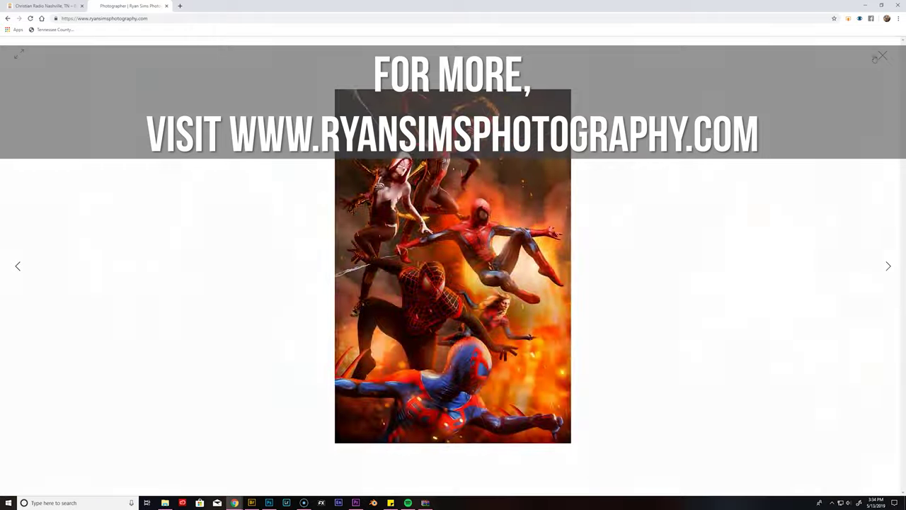
{"action": "left_click", "coordinate": [882, 55]}
- Visit the About, Contact and Media pages from the site menu
{"action": "left_click", "coordinate": [738, 59]}
{"action": "left_click", "coordinate": [768, 55]}
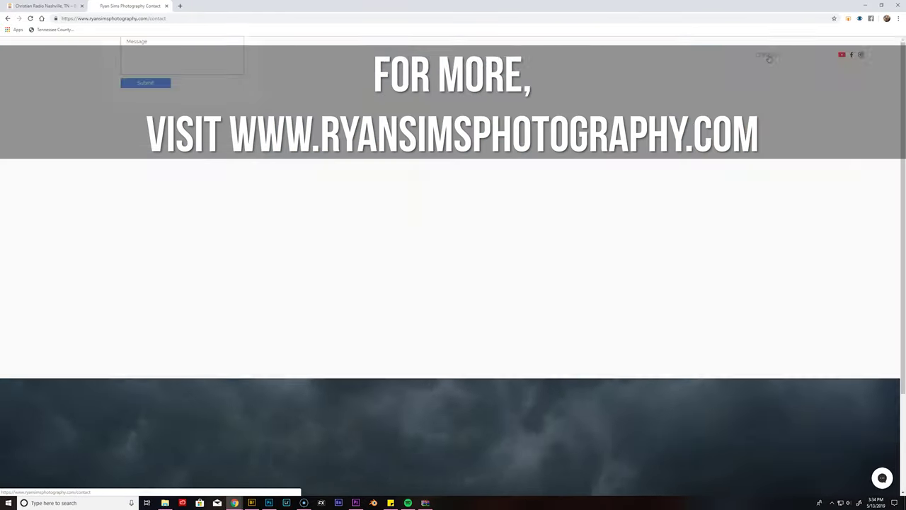
{"action": "left_click", "coordinate": [798, 55]}
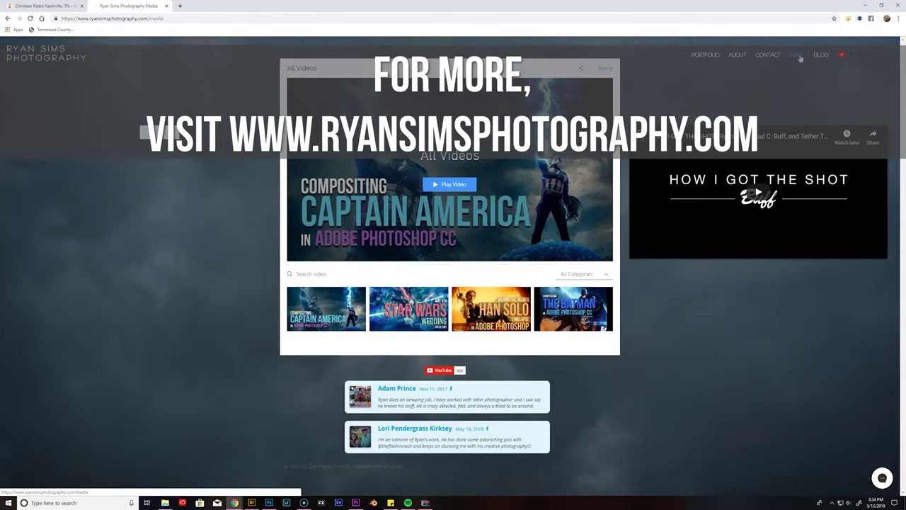